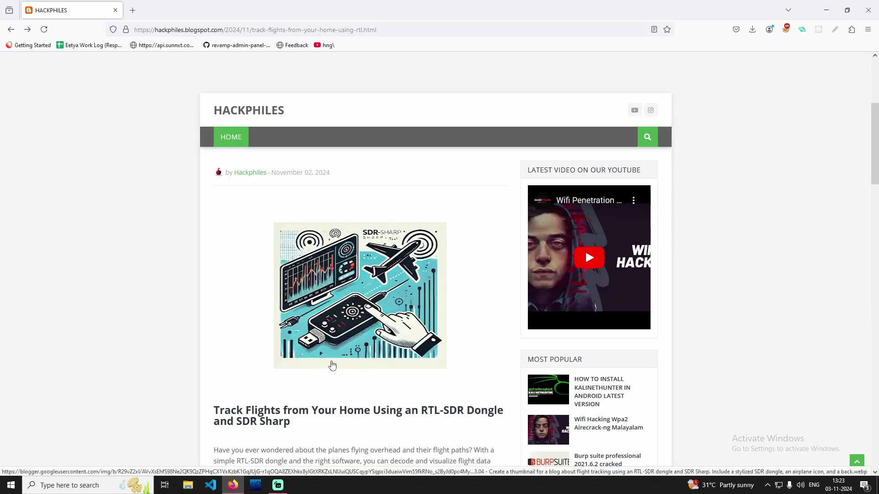
# - Scroll the Hackphiles post down to the DUMP1090 and VIRTUAL RADAR SERVER download links
pyautogui.scroll(-1, 332, 365)
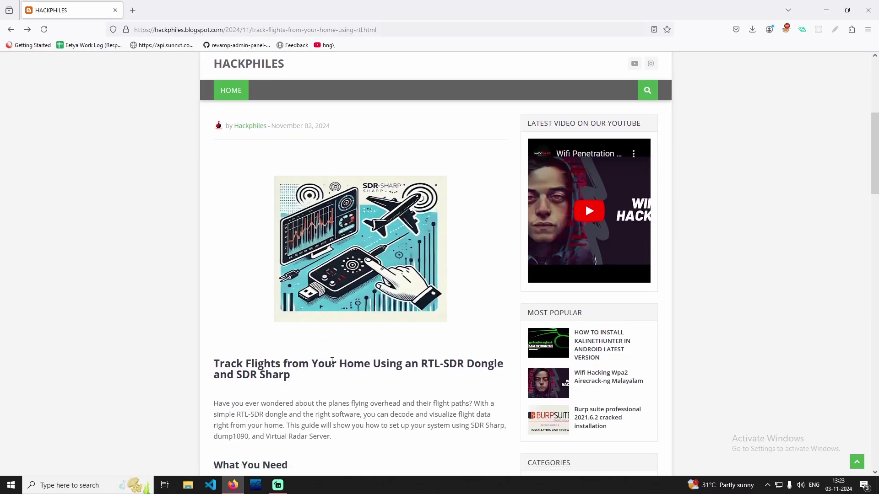
pyautogui.scroll(-4, 332, 361)
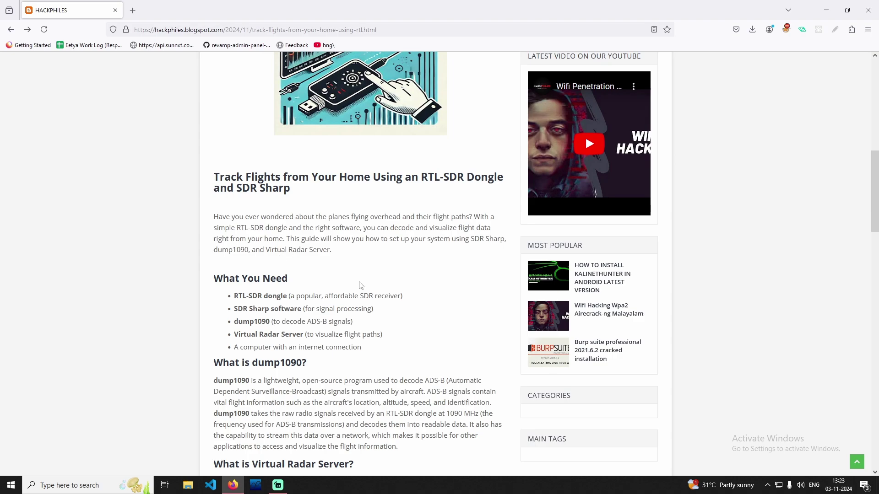
pyautogui.scroll(-2, 360, 286)
pyautogui.scroll(-1, 357, 312)
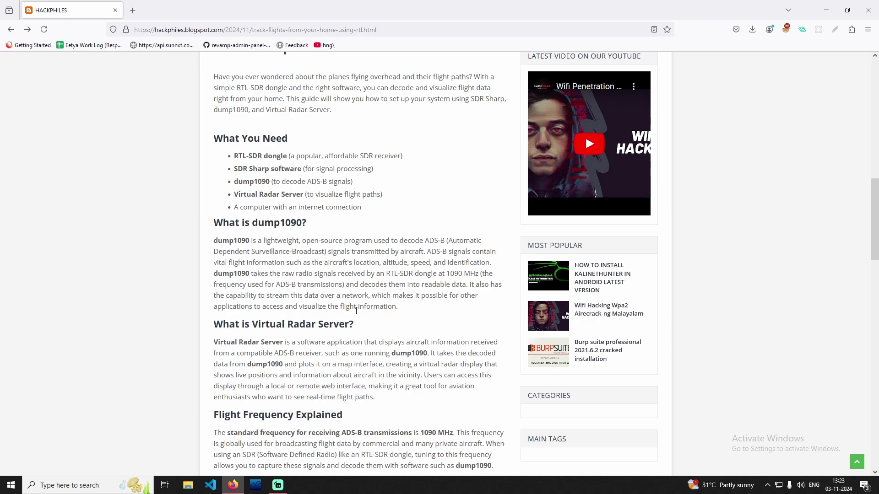
pyautogui.scroll(-4, 356, 311)
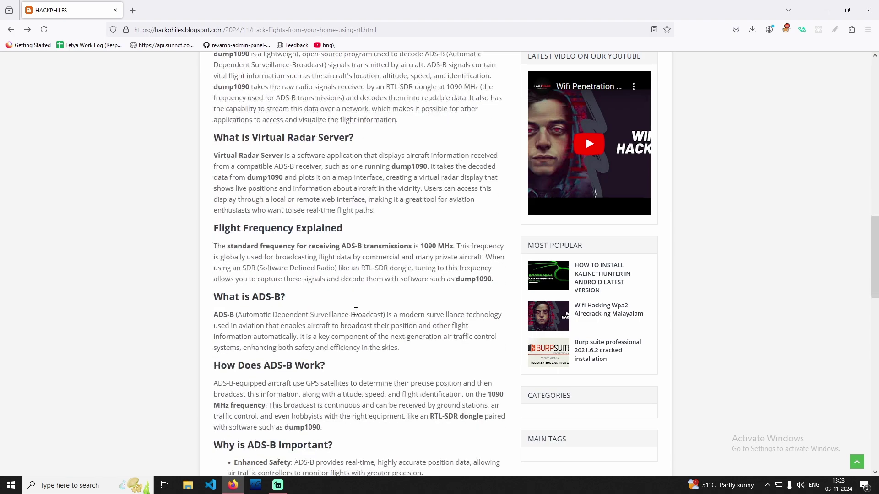
pyautogui.scroll(-5, 364, 303)
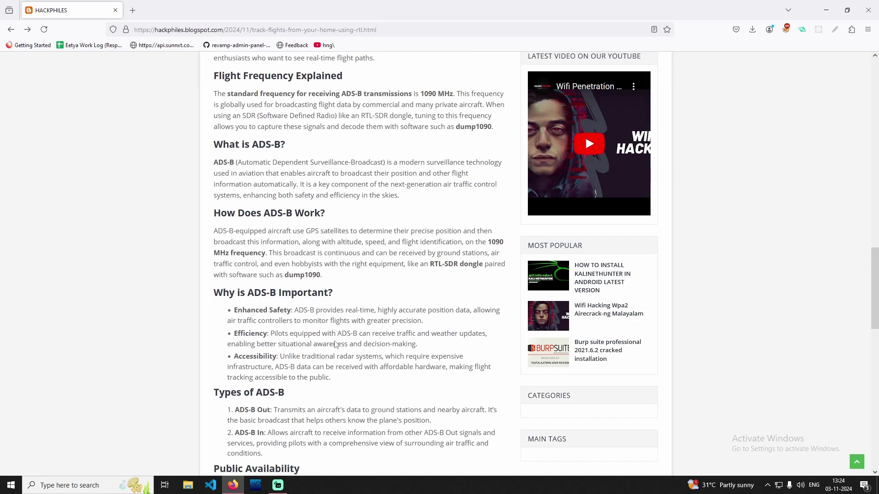
pyautogui.scroll(-6, 282, 236)
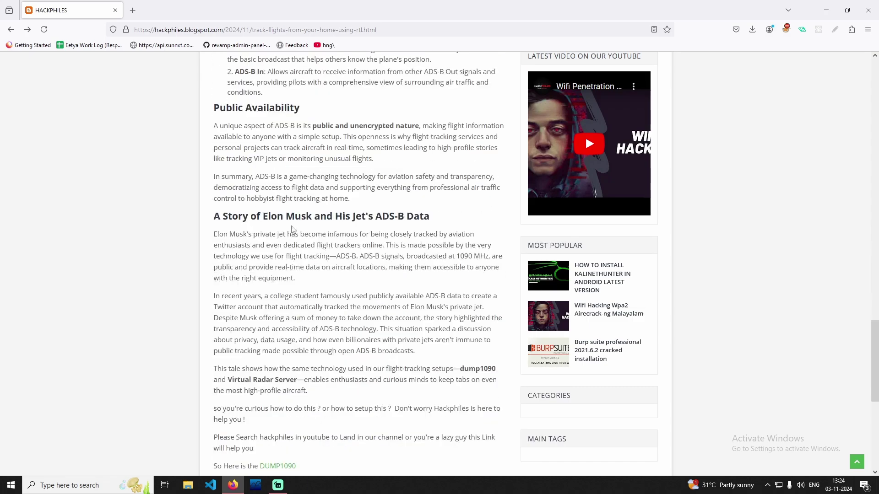
pyautogui.scroll(-5, 391, 327)
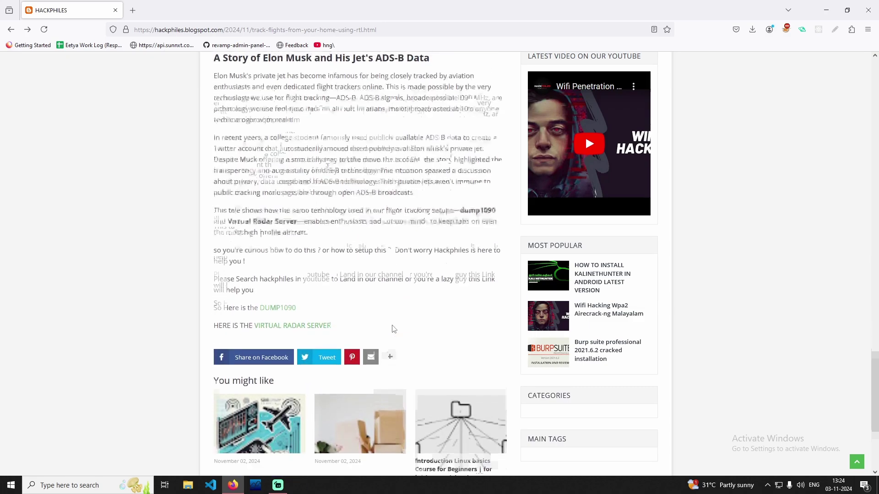
pyautogui.scroll(1, 334, 291)
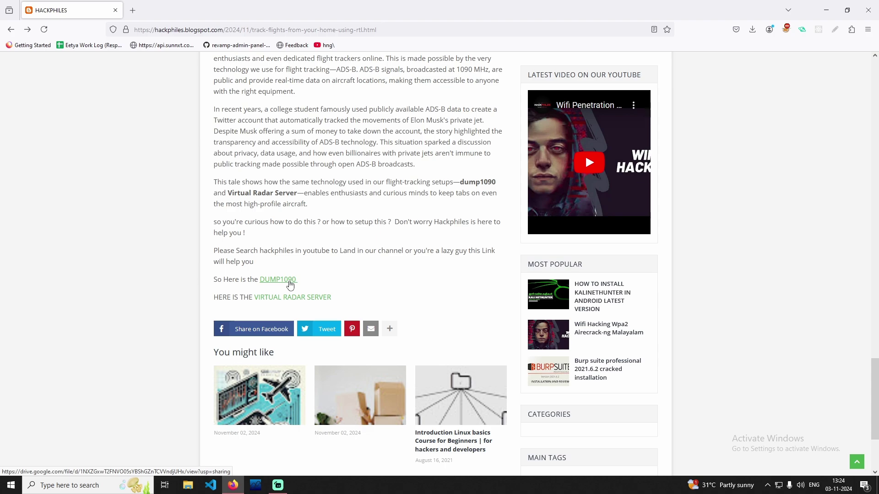
# - Download dump1090-win.1.10.3010.14(1).zip from the Google Drive preview and go back to the Hackphiles article
pyautogui.click(281, 280)
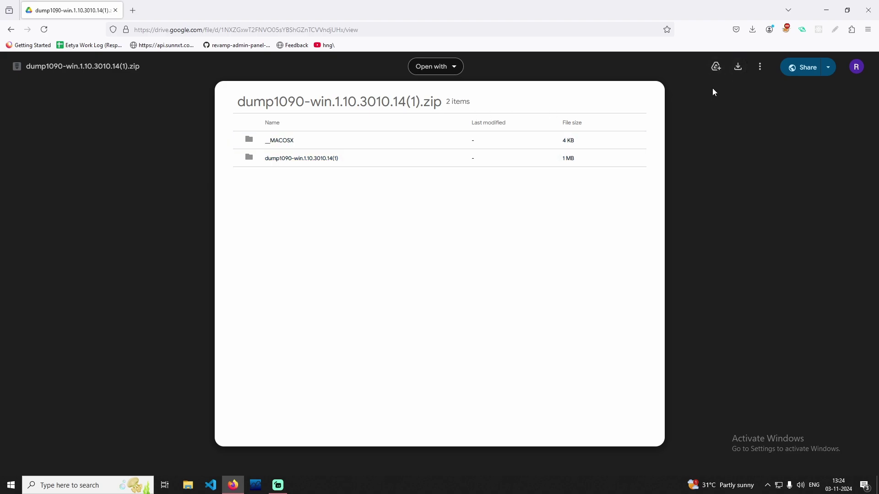
pyautogui.click(738, 67)
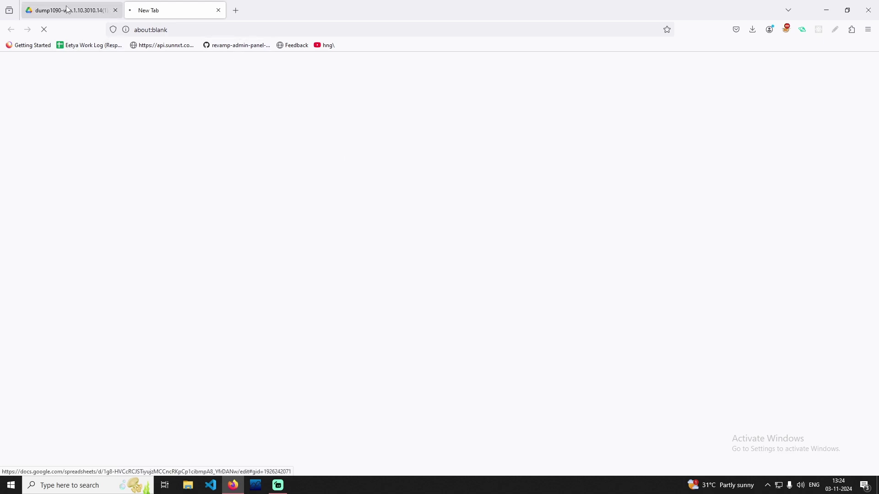
pyautogui.click(82, 11)
pyautogui.click(11, 29)
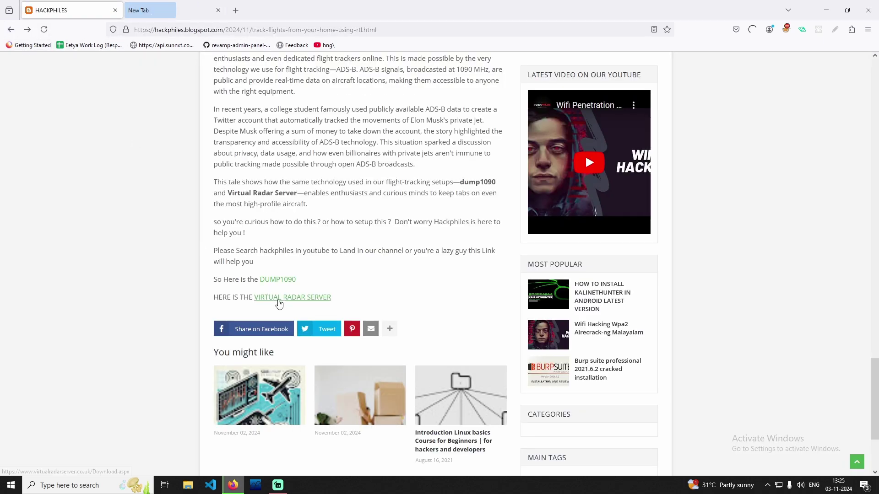
# - Open the Virtual Radar Server website and dismiss the WinRAR licence reminder
pyautogui.click(279, 300)
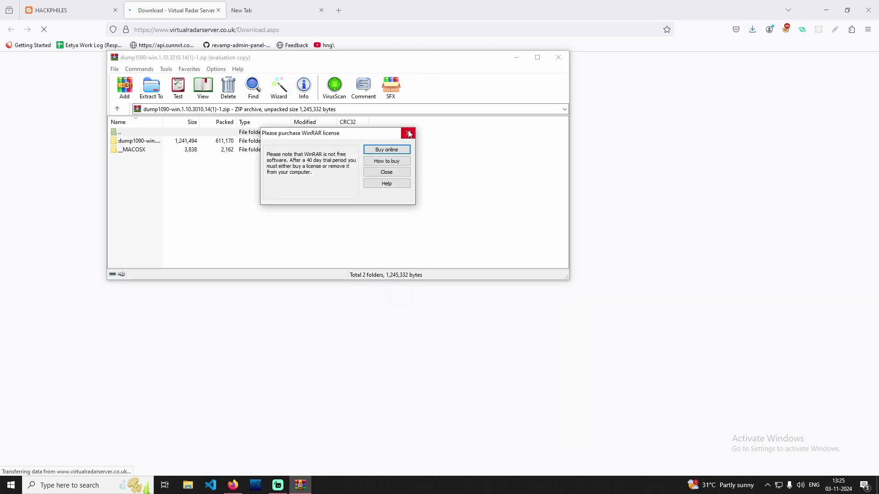
pyautogui.click(409, 133)
pyautogui.click(517, 58)
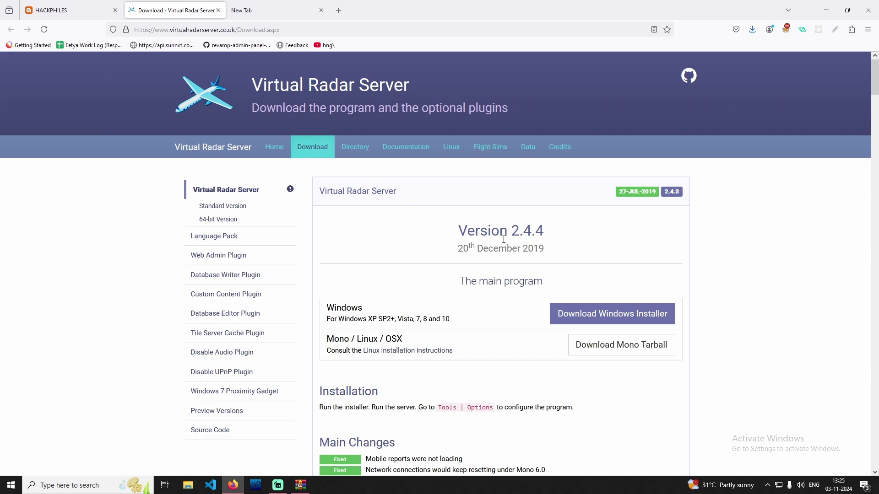
# - Start, then cancel, the Windows installer download and close the dump1090 archive window
pyautogui.click(595, 322)
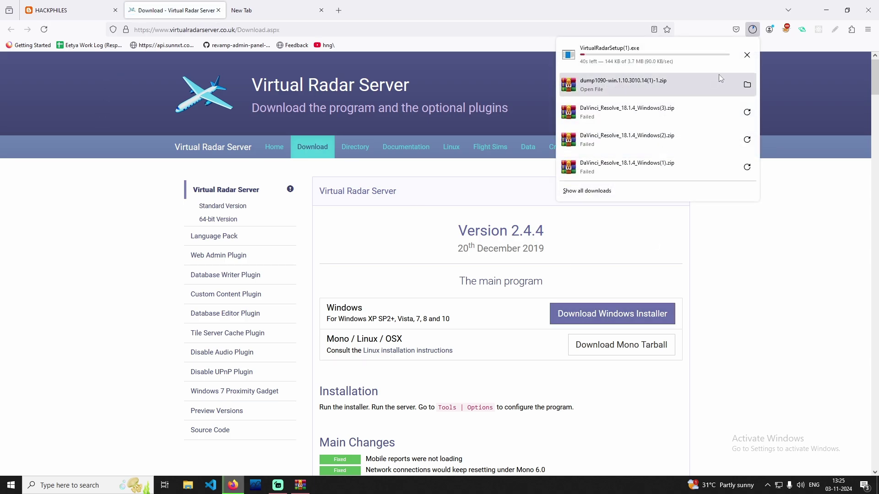
pyautogui.click(748, 55)
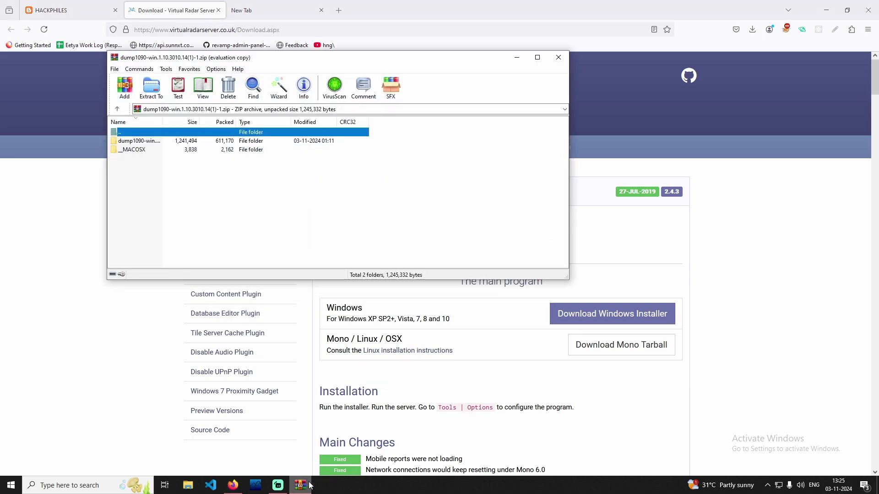
pyautogui.click(558, 57)
# - In Downloads, extract the dump1090 zip into its own folder
pyautogui.click(188, 485)
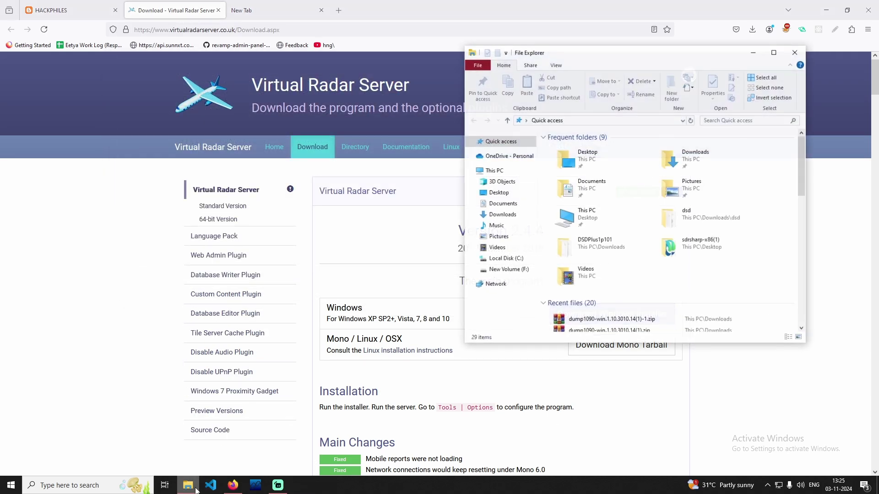
pyautogui.click(502, 215)
pyautogui.click(556, 65)
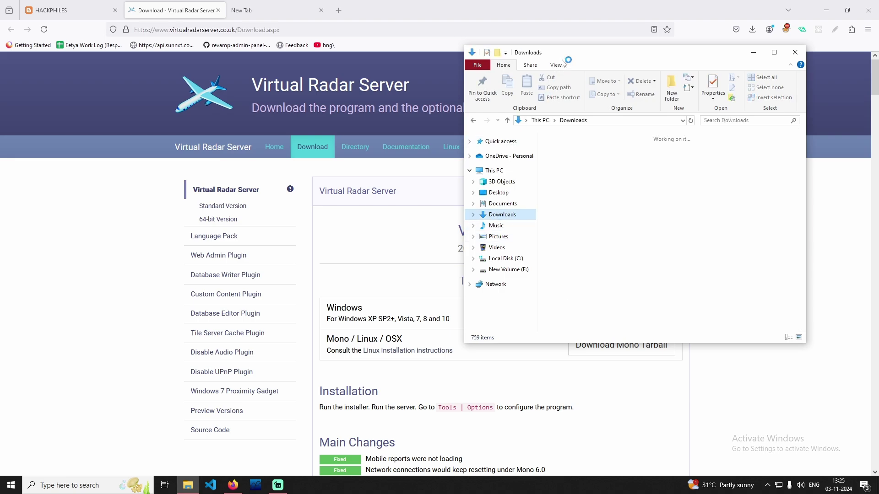
pyautogui.moveTo(667, 46); pyautogui.dragTo(489, 38)
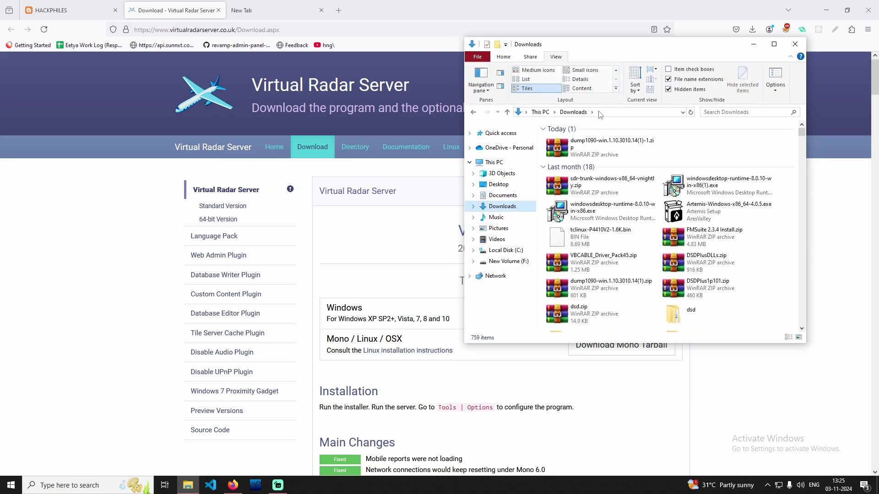
pyautogui.rightClick(605, 155)
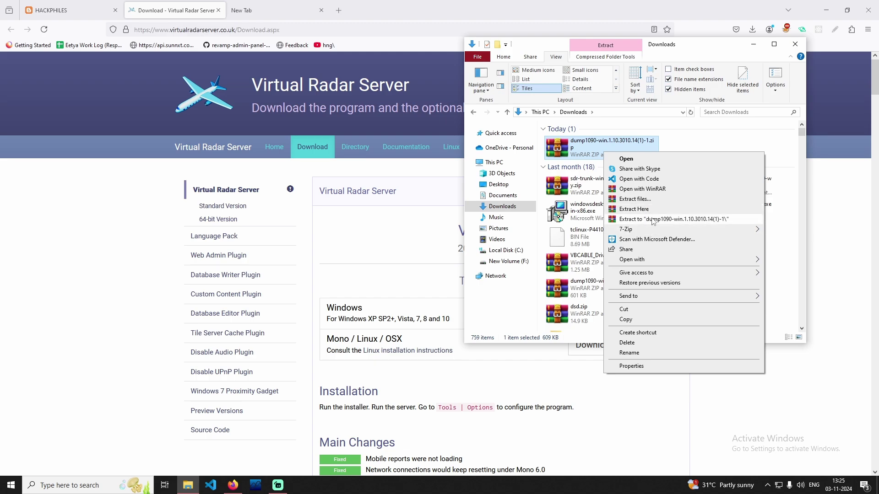
pyautogui.click(698, 222)
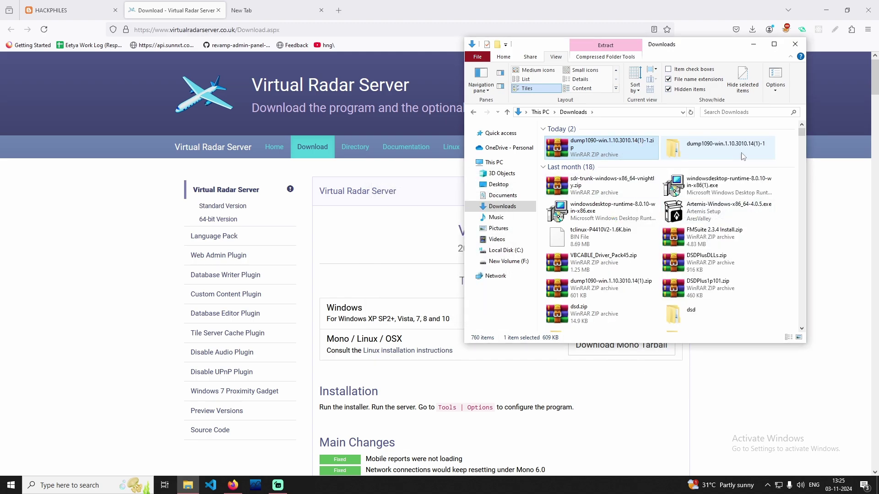
pyautogui.click(792, 155)
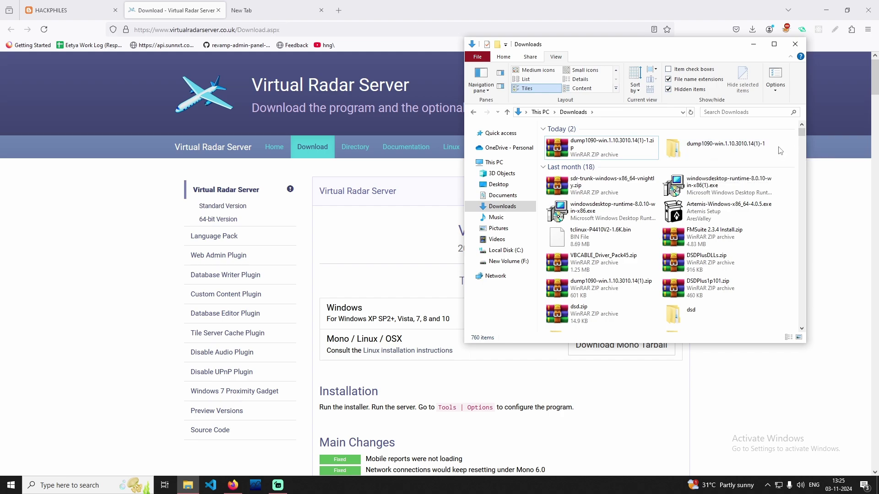
# - Open the extracted folder and its dump1090-win.1.10.3010.14(1) subfolder
pyautogui.click(699, 154)
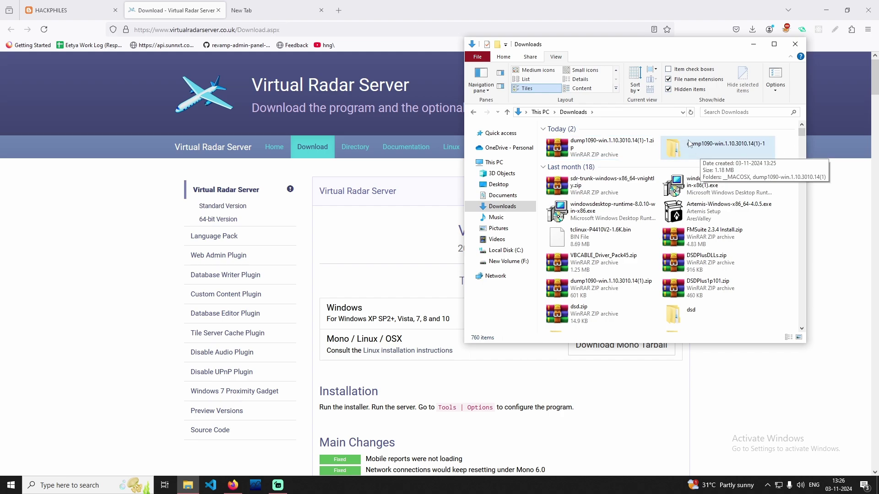
pyautogui.doubleClick(693, 156)
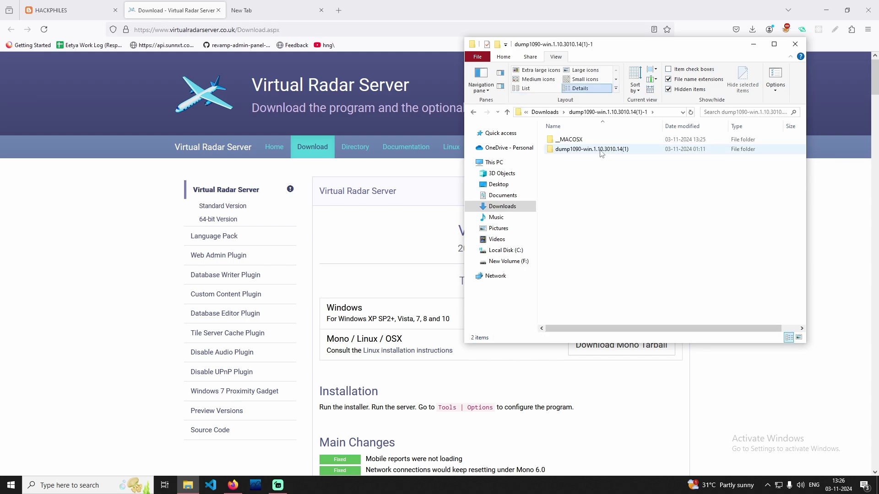
pyautogui.click(558, 141)
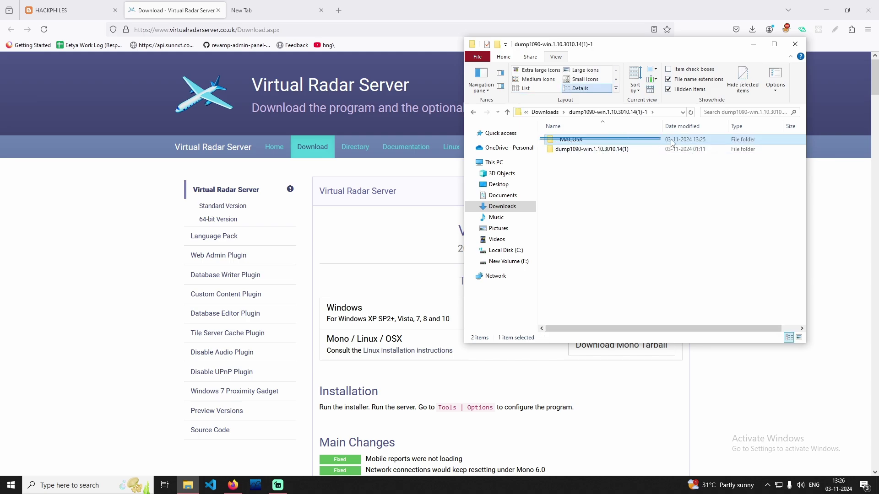
pyautogui.click(654, 202)
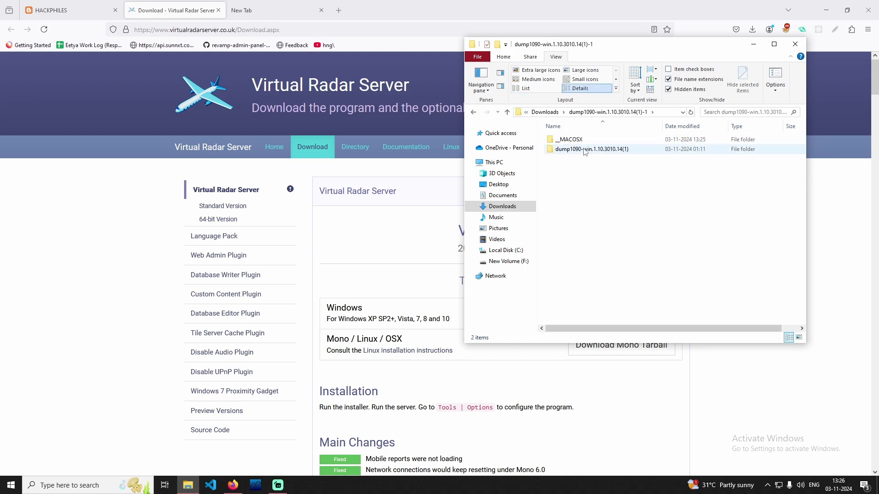
pyautogui.moveTo(586, 152)
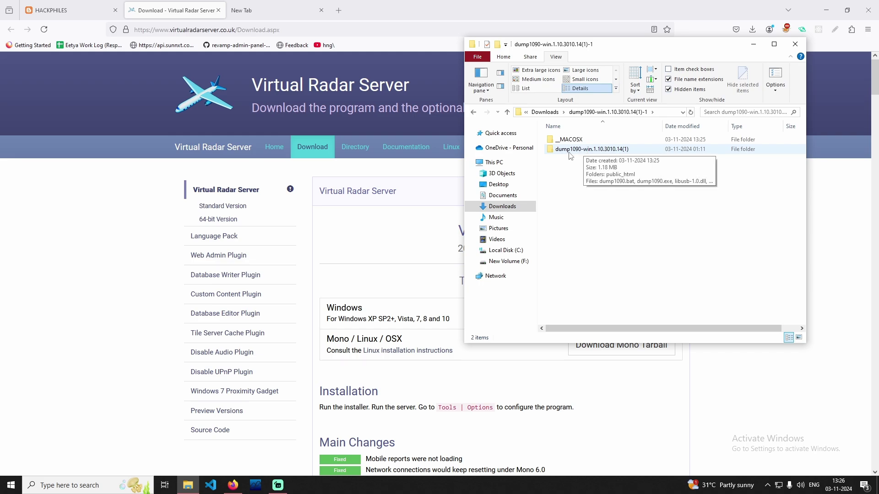
pyautogui.doubleClick(568, 151)
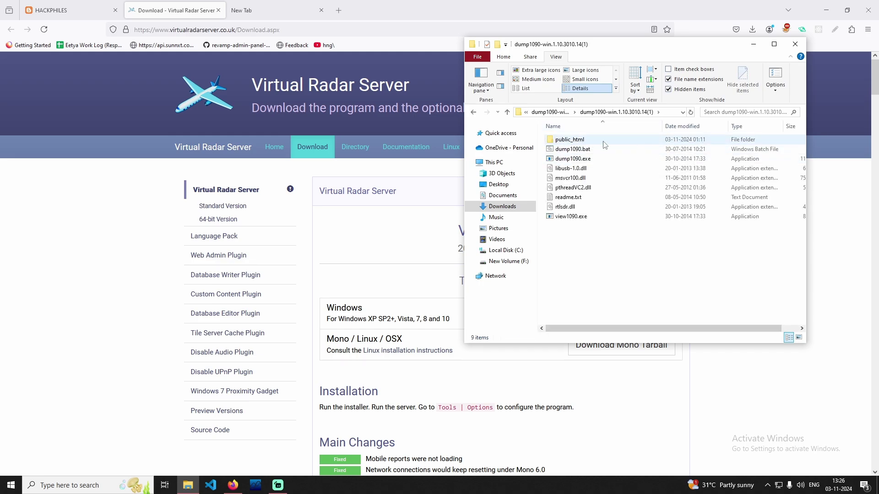
pyautogui.moveTo(559, 151)
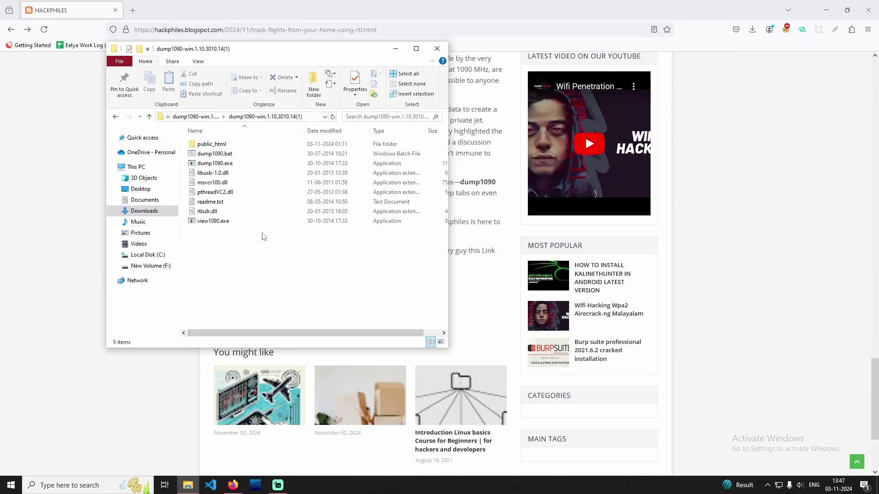
# - Launch dump1090 from dump1090.bat and reposition its console window
pyautogui.doubleClick(215, 155)
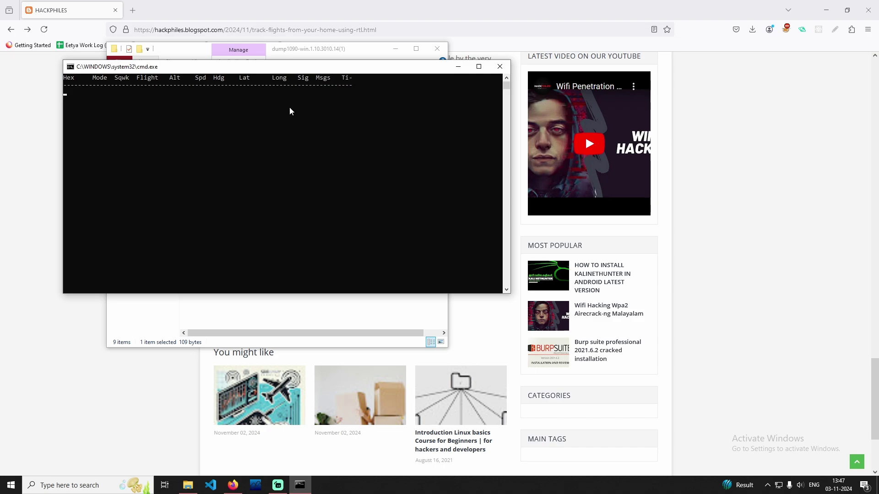
pyautogui.moveTo(261, 70)
pyautogui.mouseDown()
pyautogui.moveTo(492, 77)
pyautogui.moveTo(271, 76)
pyautogui.mouseUp()
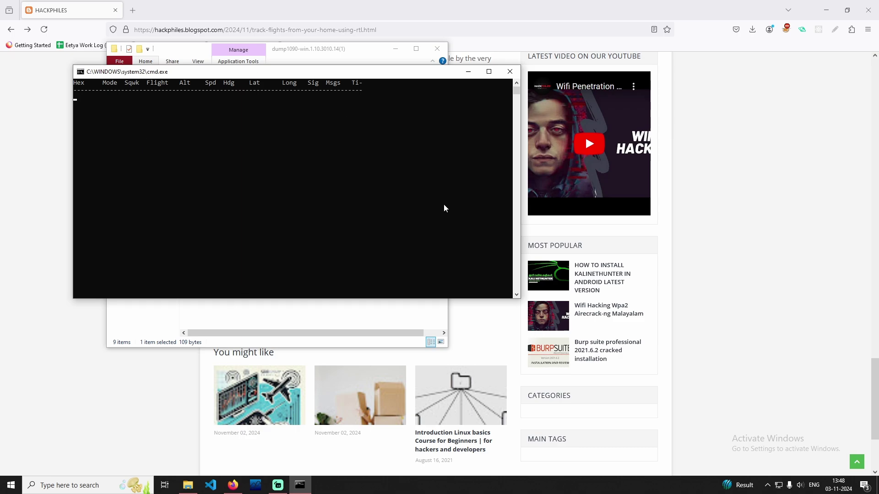
# - Launch Virtual Radar Server from a 'virtu' search and move its window to the right
pyautogui.click(94, 484)
pyautogui.write('virtu')
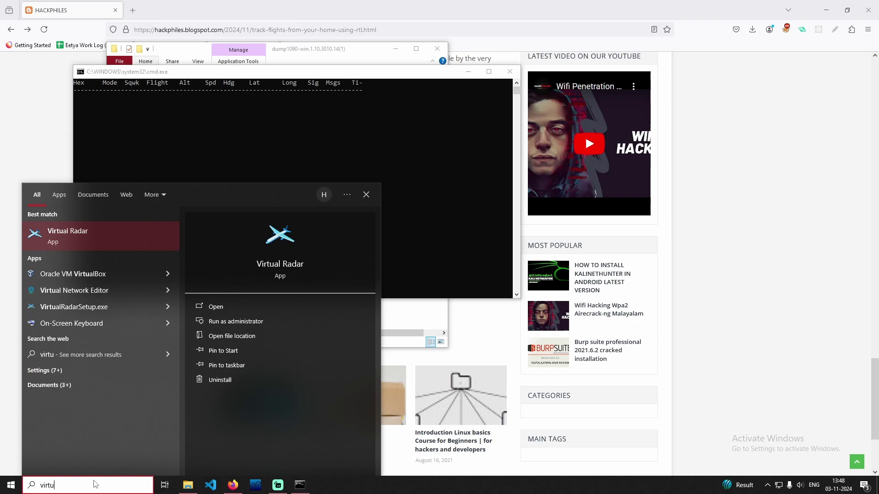
pyautogui.click(85, 233)
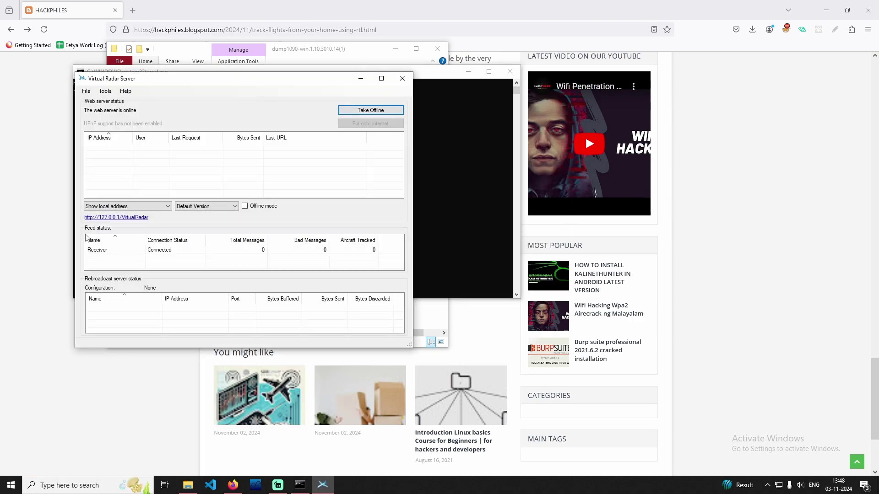
pyautogui.moveTo(150, 83); pyautogui.dragTo(432, 26)
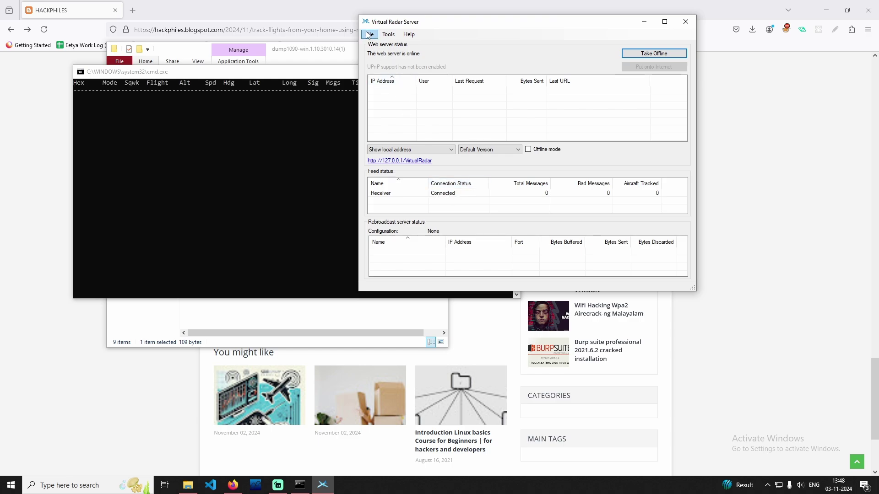
pyautogui.click(389, 34)
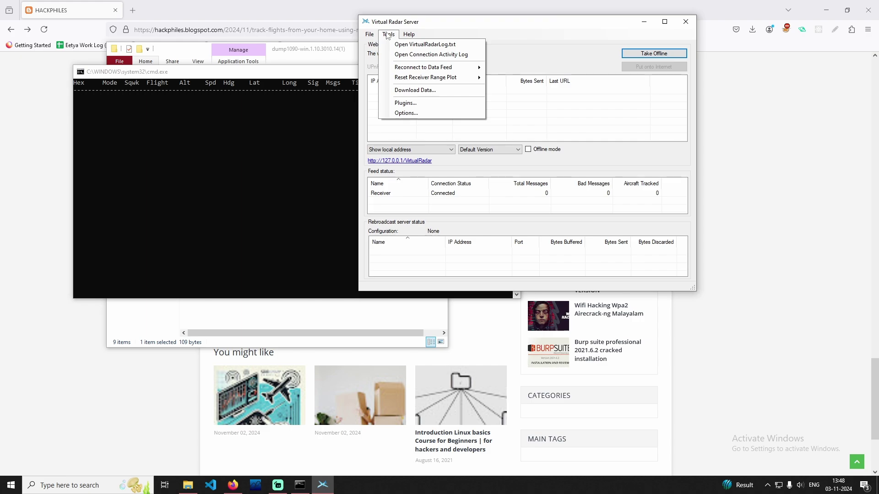
# - Use the Receiver wizard to set a software-defined radio fed by local Dump1090 (127.0.0.1:30002)
pyautogui.click(420, 114)
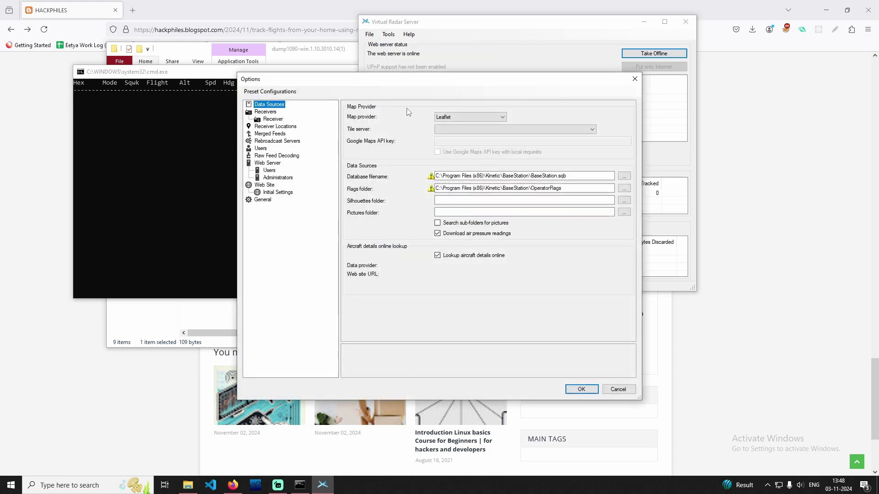
pyautogui.moveTo(379, 83); pyautogui.dragTo(430, 53)
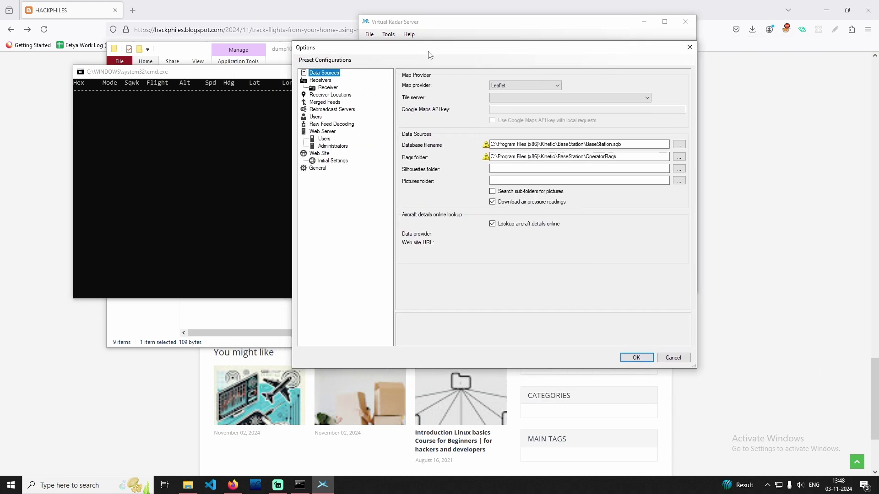
pyautogui.click(326, 88)
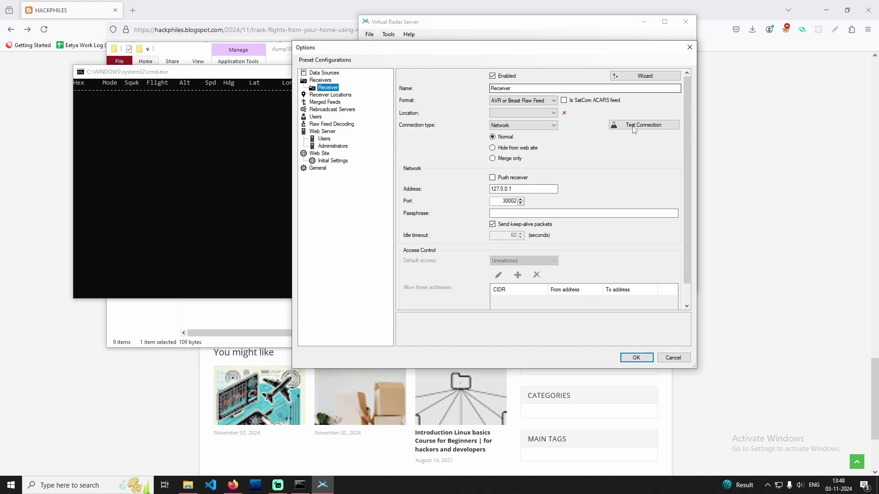
pyautogui.click(640, 77)
pyautogui.moveTo(453, 147); pyautogui.dragTo(482, 88)
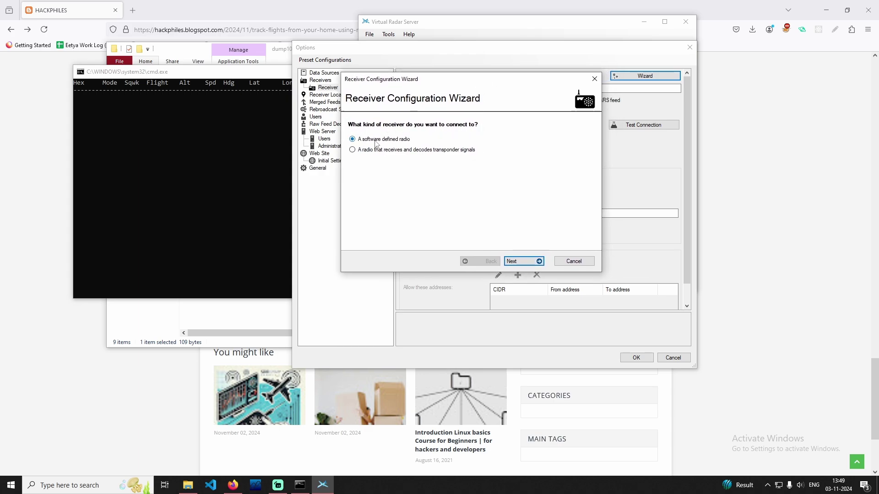
pyautogui.click(514, 263)
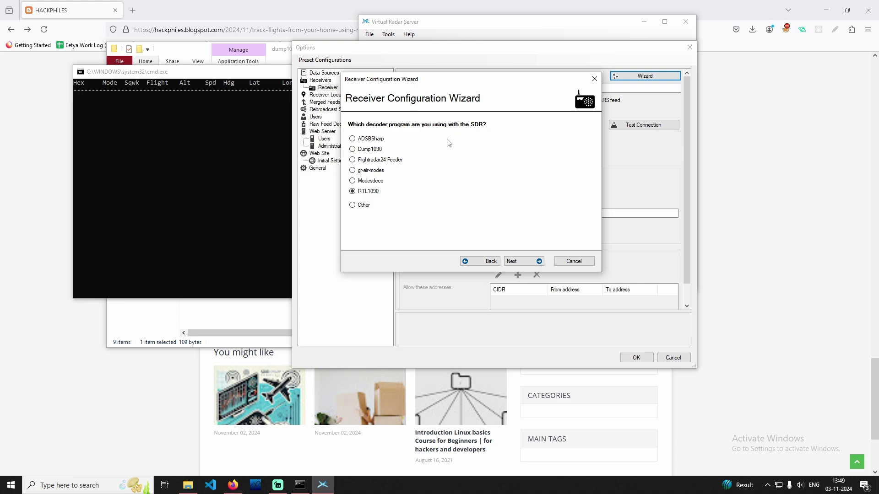
pyautogui.click(352, 150)
pyautogui.click(523, 260)
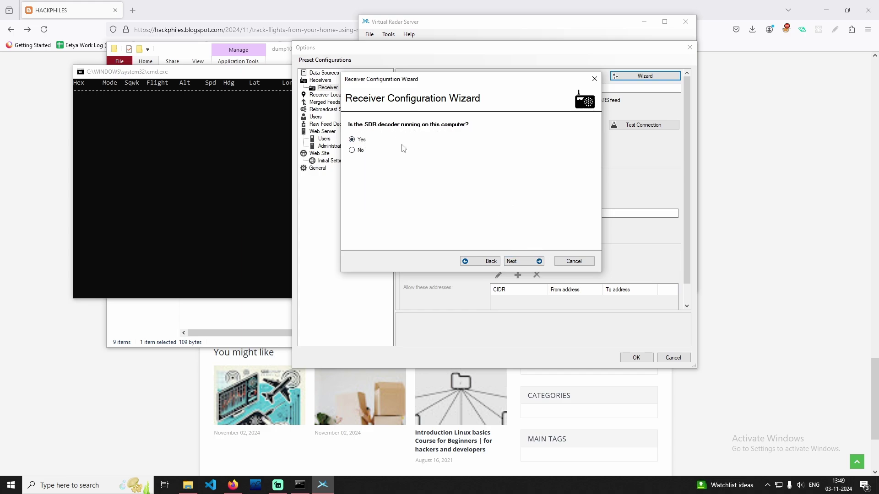
pyautogui.click(514, 261)
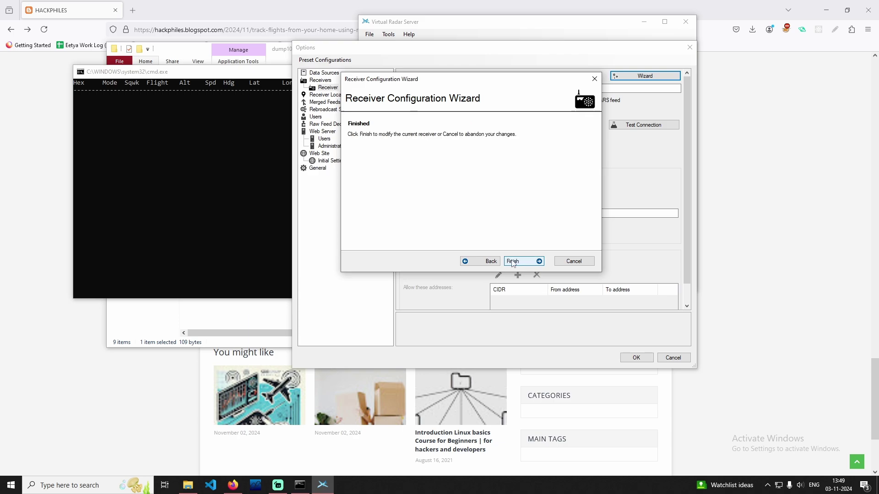
pyautogui.click(514, 261)
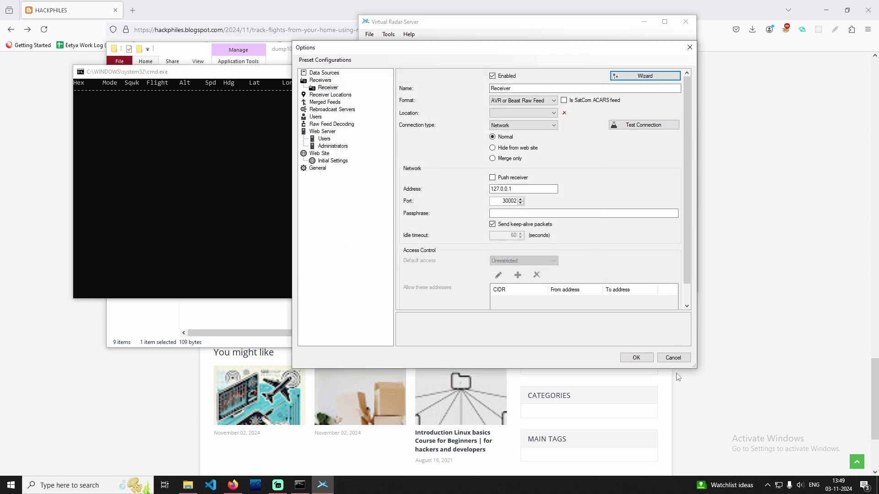
# - Save the options, then check and close the Receiver statistics showing 0 messages and 0 aircraft
pyautogui.click(634, 359)
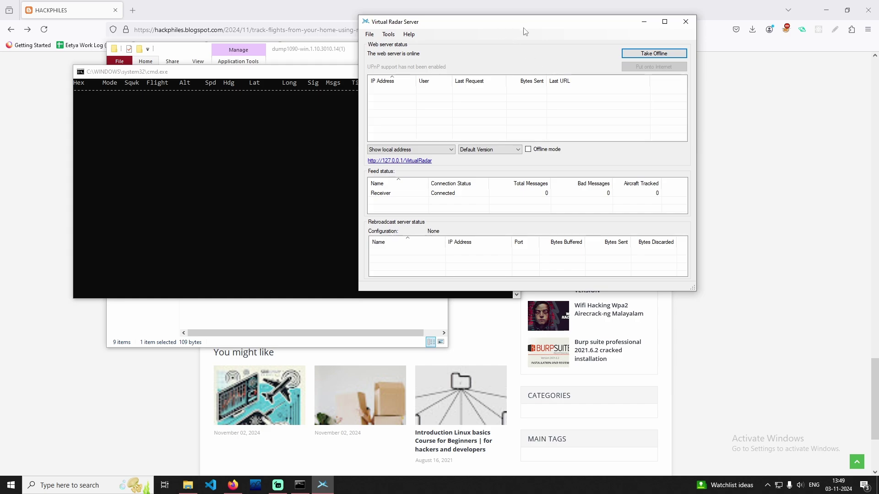
pyautogui.click(369, 35)
pyautogui.click(370, 36)
pyautogui.click(370, 36)
pyautogui.moveTo(389, 65)
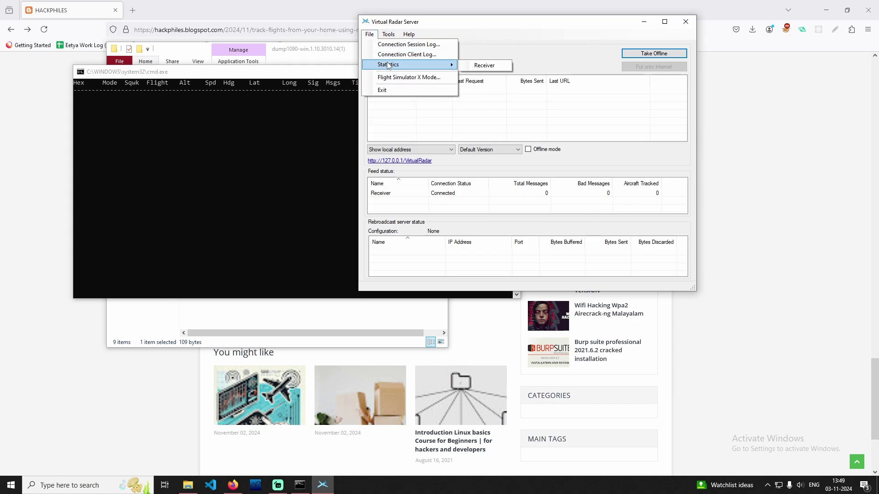
pyautogui.click(446, 180)
pyautogui.doubleClick(440, 194)
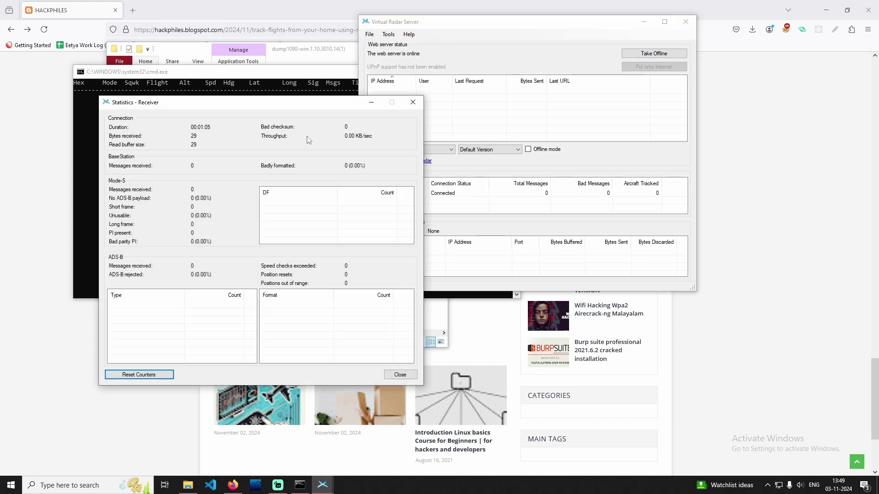
pyautogui.moveTo(256, 108); pyautogui.dragTo(378, 74)
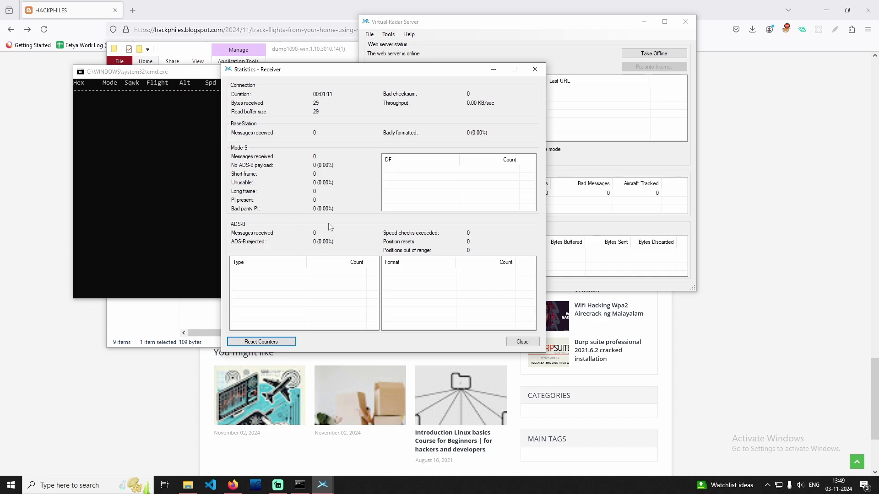
pyautogui.click(541, 71)
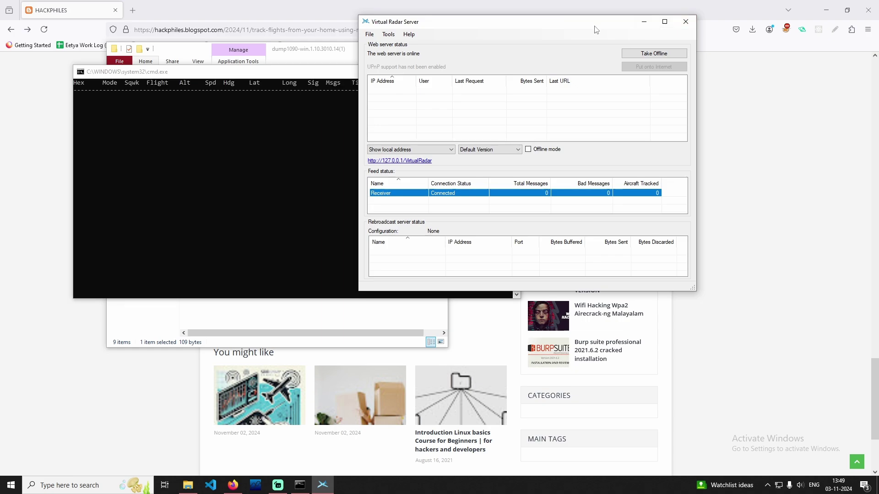
pyautogui.moveTo(552, 30)
pyautogui.mouseDown()
pyautogui.moveTo(540, 52)
pyautogui.moveTo(557, 36)
pyautogui.mouseUp()
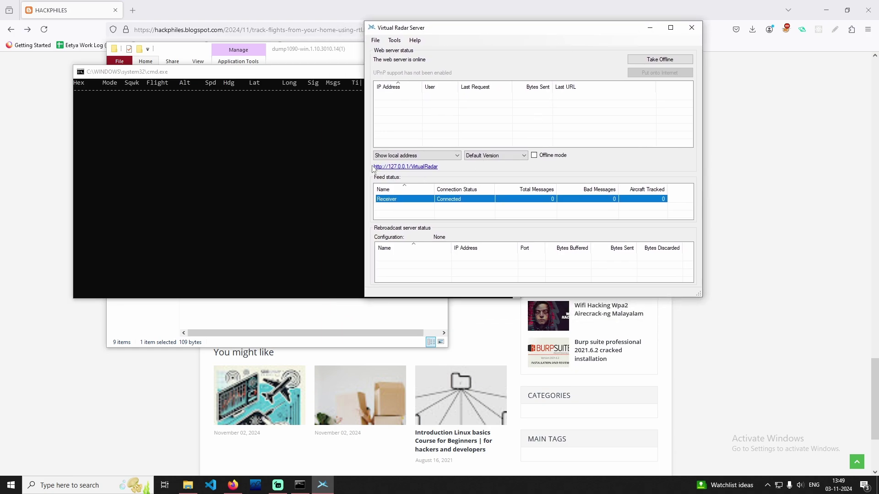
# - Open the Virtual Radar web map in Firefox and check the tracked-aircraft count
pyautogui.click(425, 168)
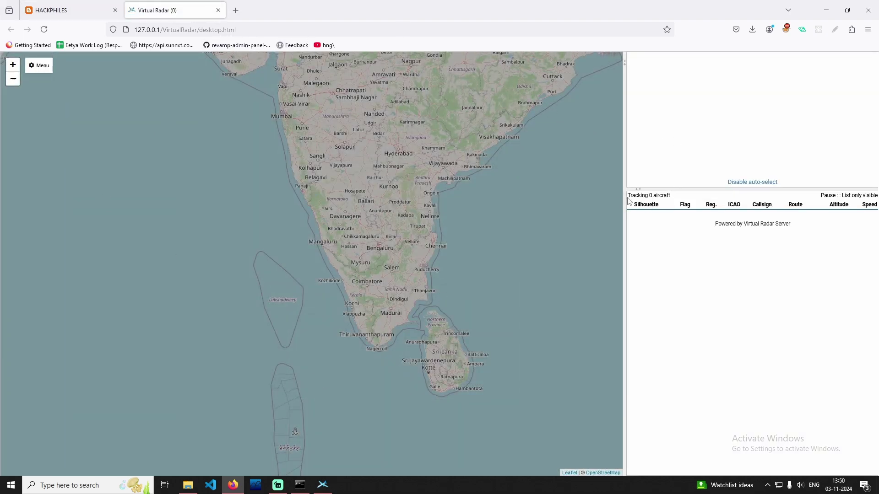
pyautogui.moveTo(628, 196); pyautogui.dragTo(698, 196)
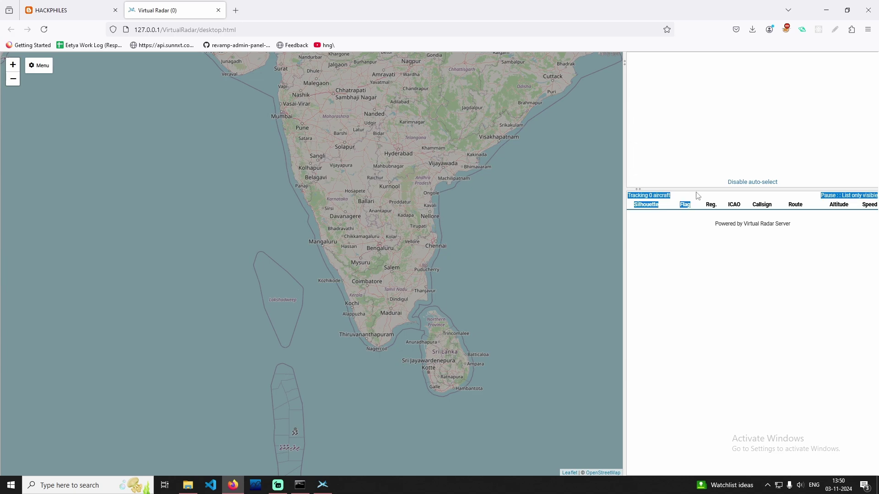
pyautogui.click(668, 273)
# - Pan and zoom the map over southern India to find the three tracked flights
pyautogui.scroll(-2, 363, 249)
pyautogui.scroll(2, 363, 249)
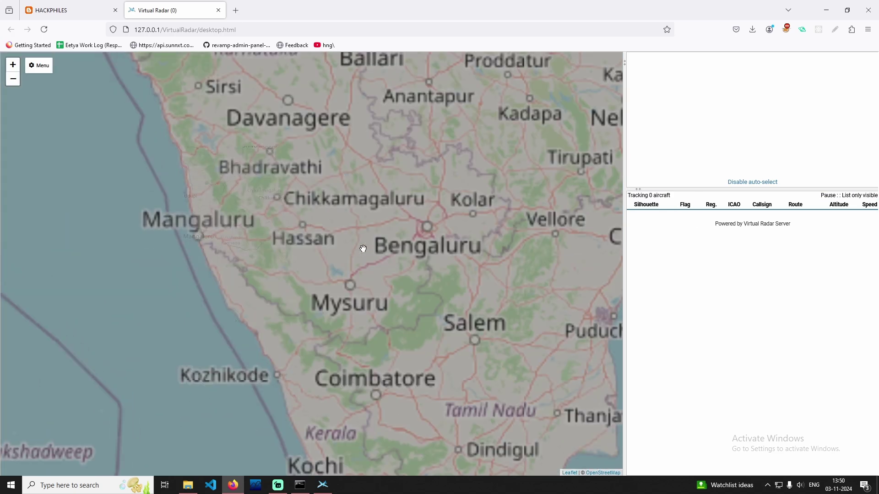
pyautogui.scroll(-2, 363, 249)
pyautogui.moveTo(359, 274); pyautogui.dragTo(338, 275)
pyautogui.scroll(2, 329, 261)
pyautogui.scroll(-1, 331, 261)
pyautogui.scroll(-1, 331, 262)
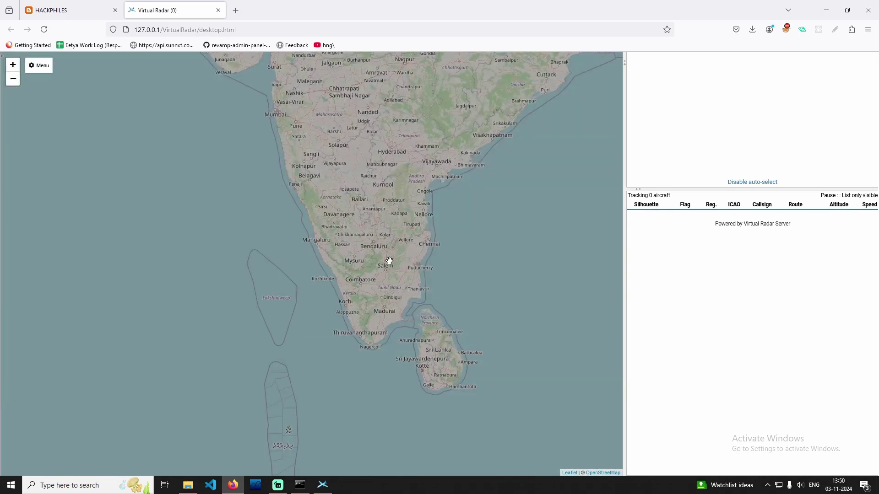
pyautogui.moveTo(377, 198); pyautogui.dragTo(338, 241)
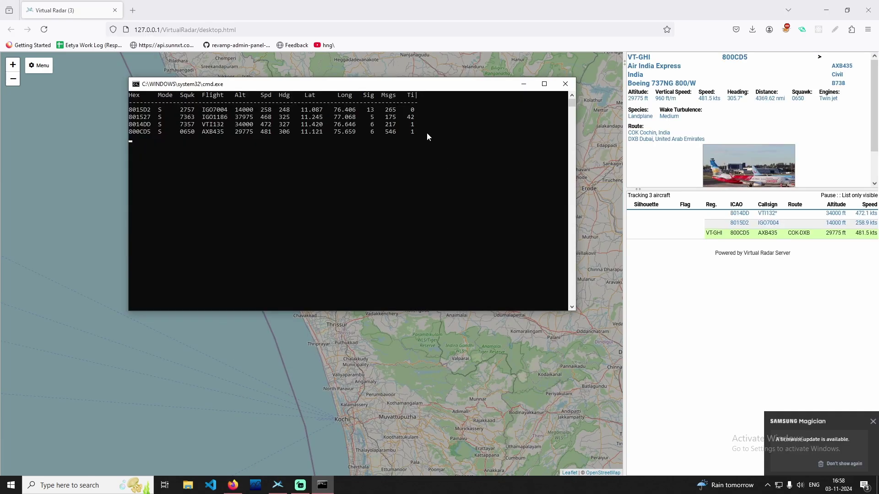
# - Minimize the command window and view AXB435's details: Boeing 737NG, 29775 ft, Cochin to Dubai
pyautogui.click(524, 84)
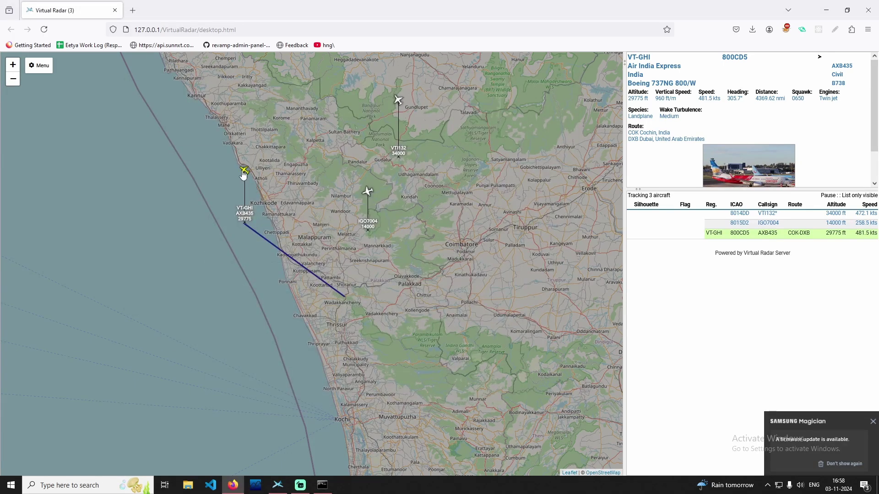
pyautogui.moveTo(243, 174)
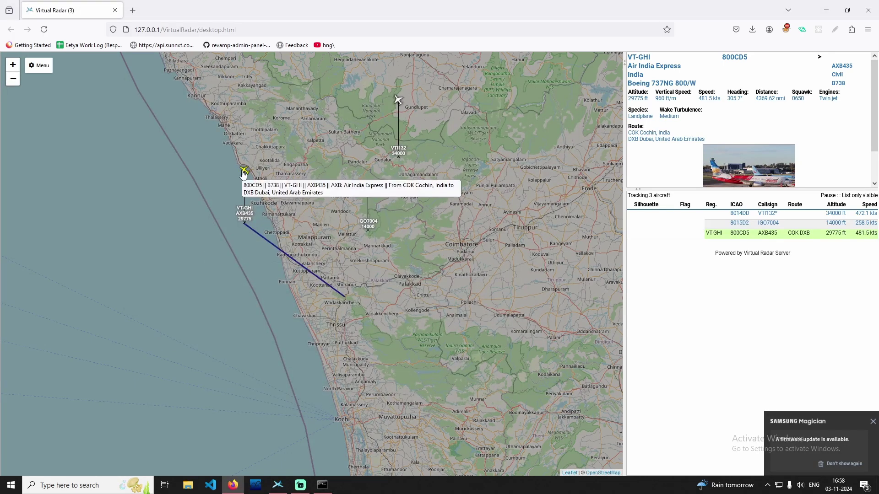
pyautogui.scroll(-2, 737, 175)
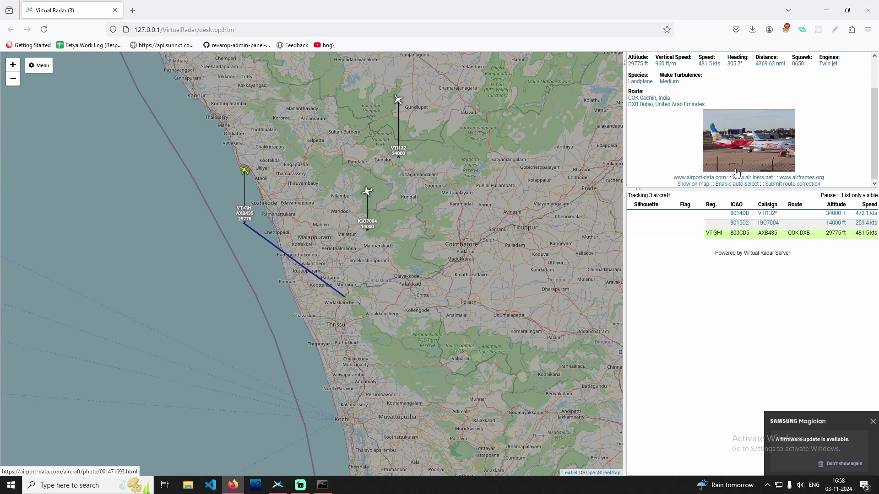
pyautogui.scroll(2, 716, 145)
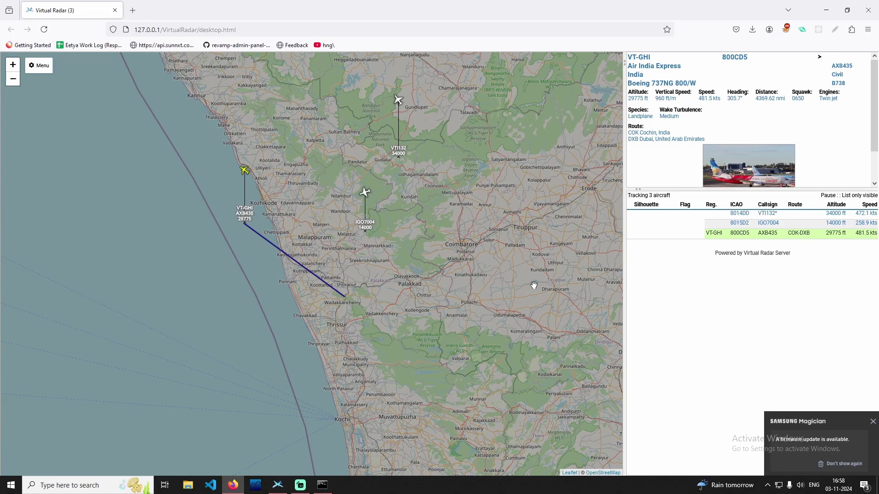
pyautogui.scroll(-2, 440, 291)
# - Compare the map details of flights IGO7004 and VTI132, zooming in and out around them
pyautogui.click(423, 242)
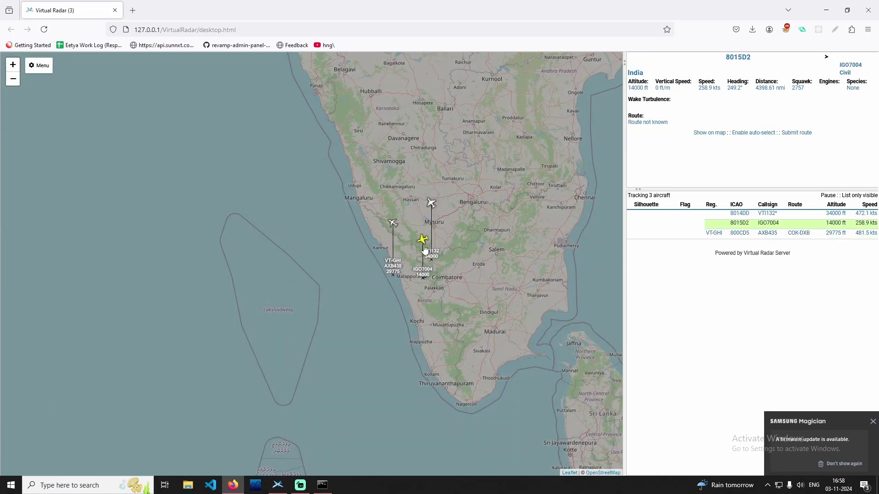
pyautogui.scroll(2, 493, 277)
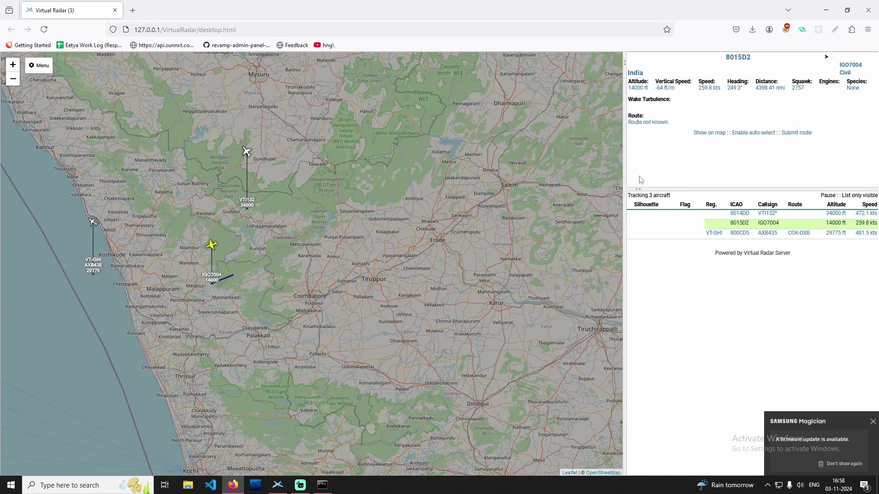
pyautogui.click(246, 153)
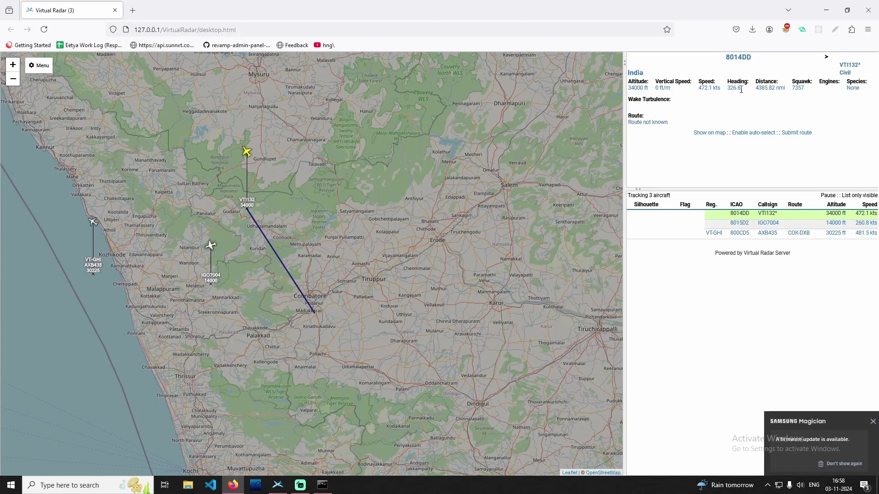
pyautogui.click(209, 247)
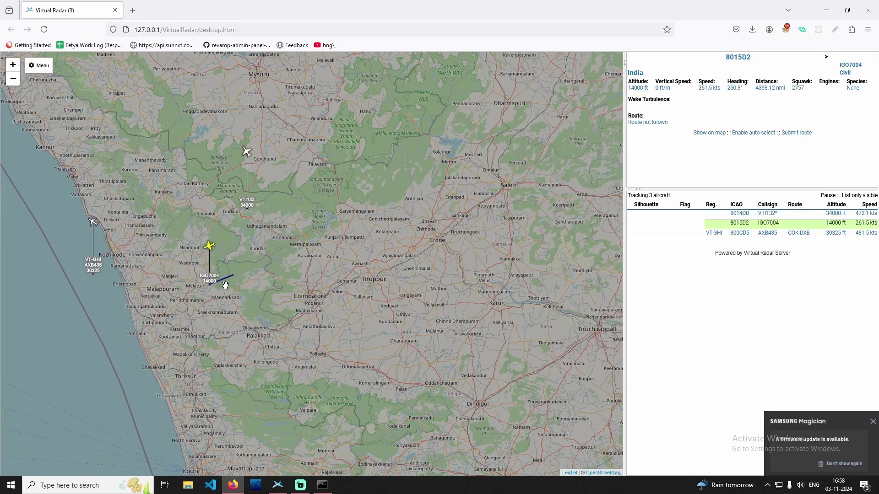
pyautogui.scroll(1, 211, 289)
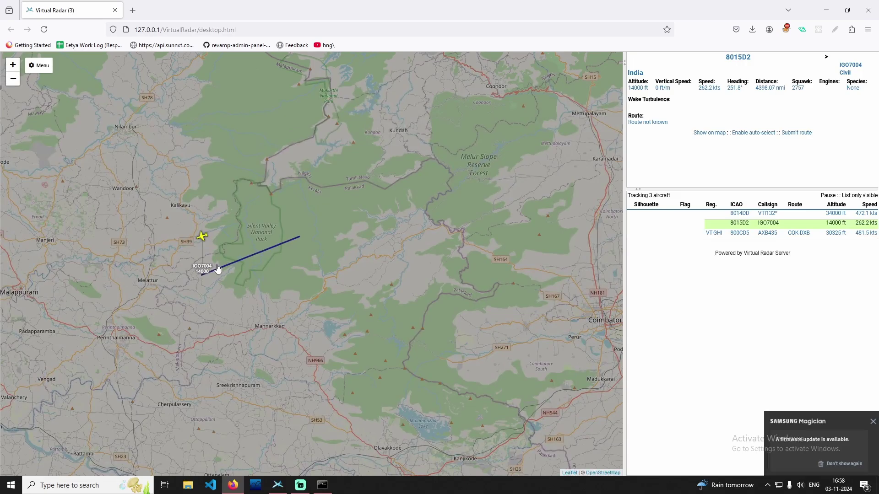
pyautogui.scroll(-2, 296, 252)
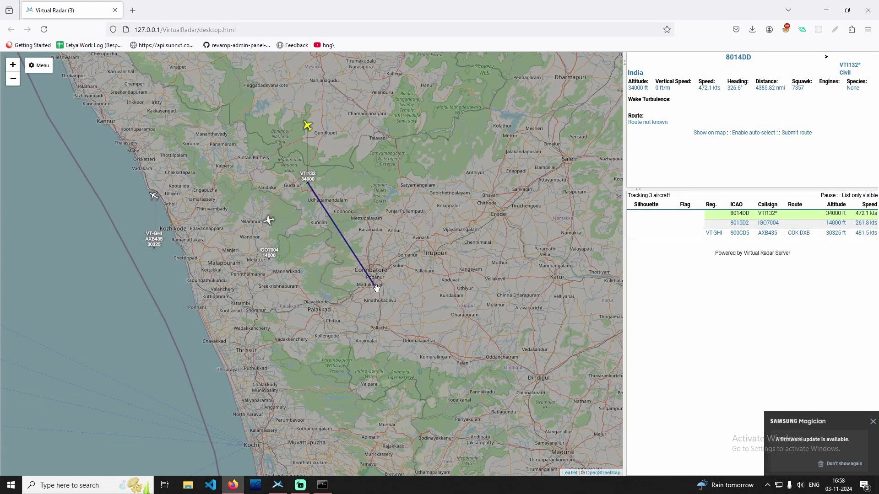
pyautogui.scroll(2, 380, 295)
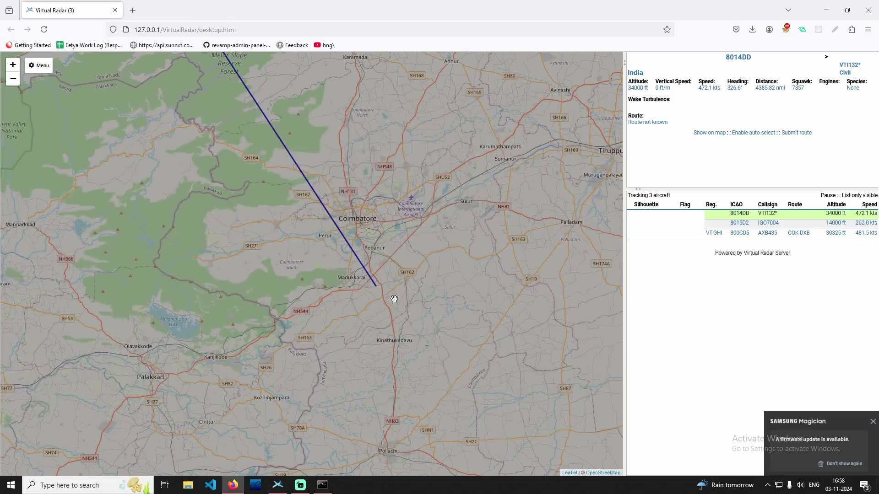
pyautogui.scroll(-2, 333, 277)
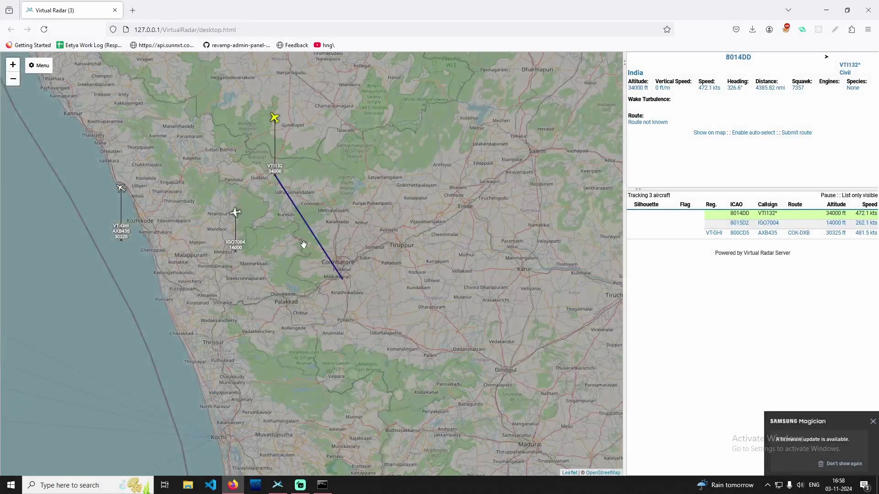
# - Reselect IGO7004 and bring dump1090's aircraft table back over the map
pyautogui.click(235, 214)
pyautogui.scroll(-2, 259, 248)
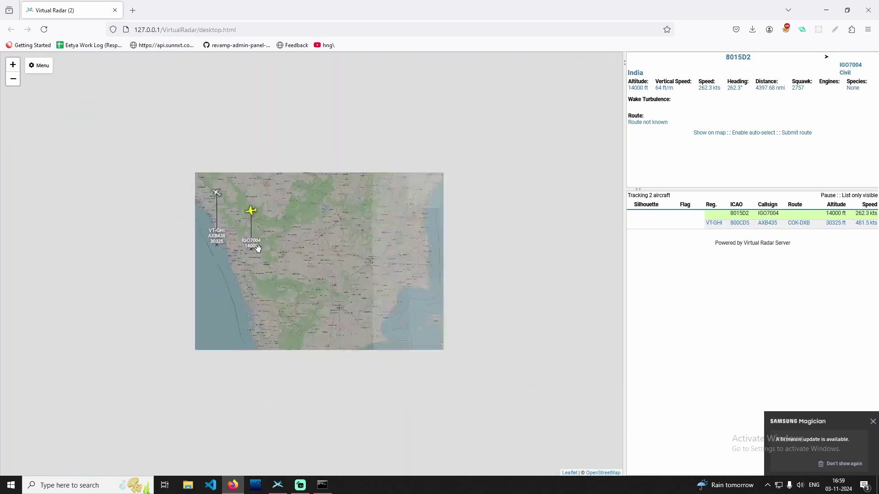
pyautogui.click(323, 485)
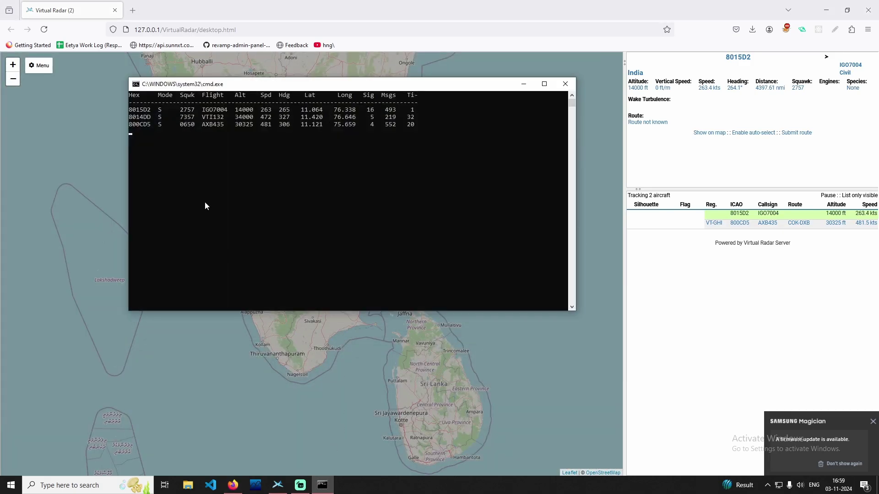
# - Minimize the command window and frame the map on northern Kerala and Mysuru
pyautogui.click(523, 84)
pyautogui.scroll(-1, 260, 201)
pyautogui.moveTo(259, 202); pyautogui.dragTo(336, 256)
pyautogui.scroll(2, 336, 257)
pyautogui.scroll(2, 312, 242)
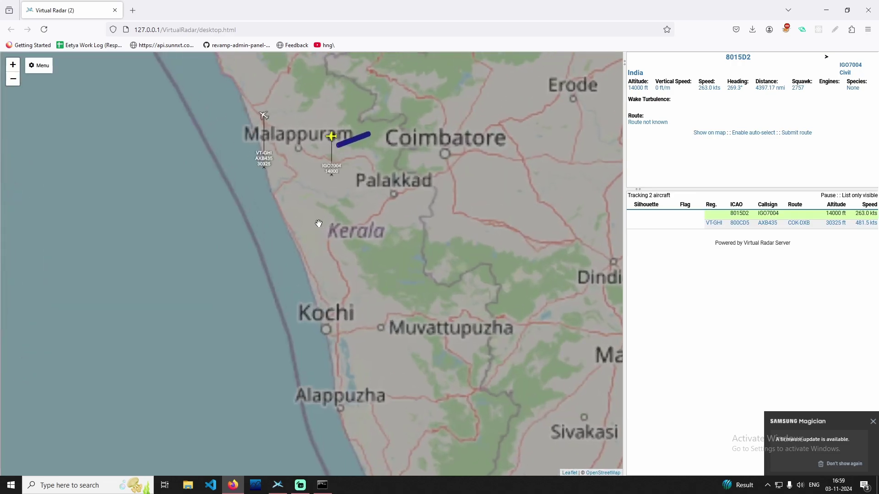
pyautogui.moveTo(316, 222); pyautogui.dragTo(327, 351)
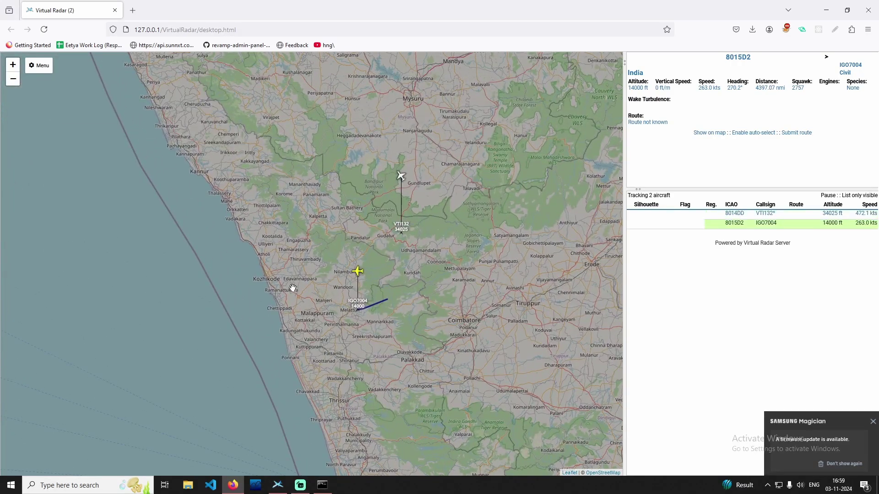
pyautogui.scroll(2, 292, 288)
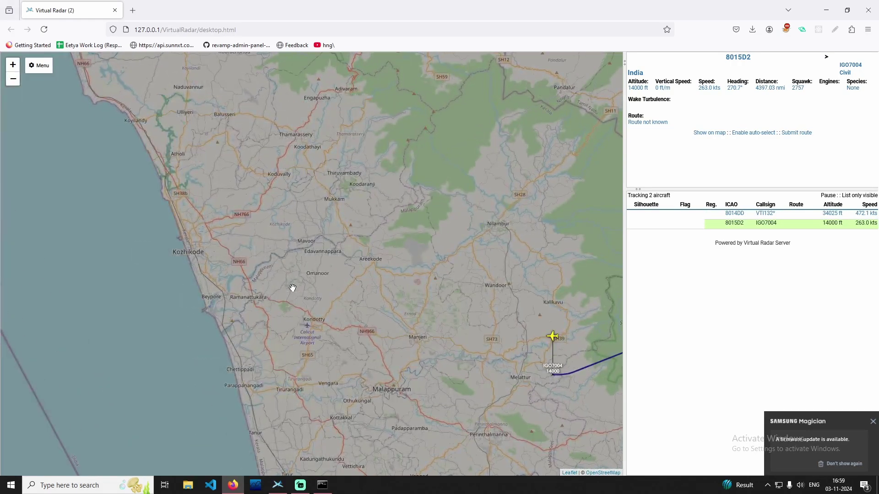
pyautogui.scroll(-2, 293, 288)
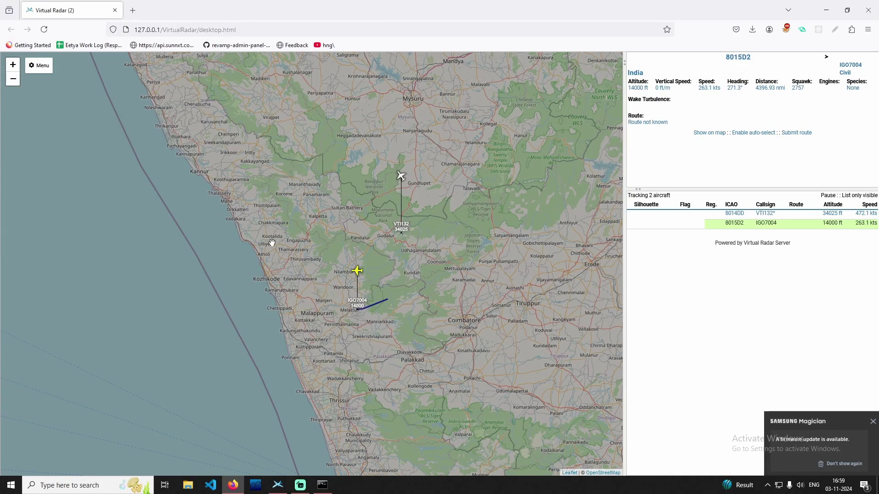
# - View VTI132's details, then IGO7004's (14000 ft, 264.1 kts, heading 271.5°)
pyautogui.click(401, 176)
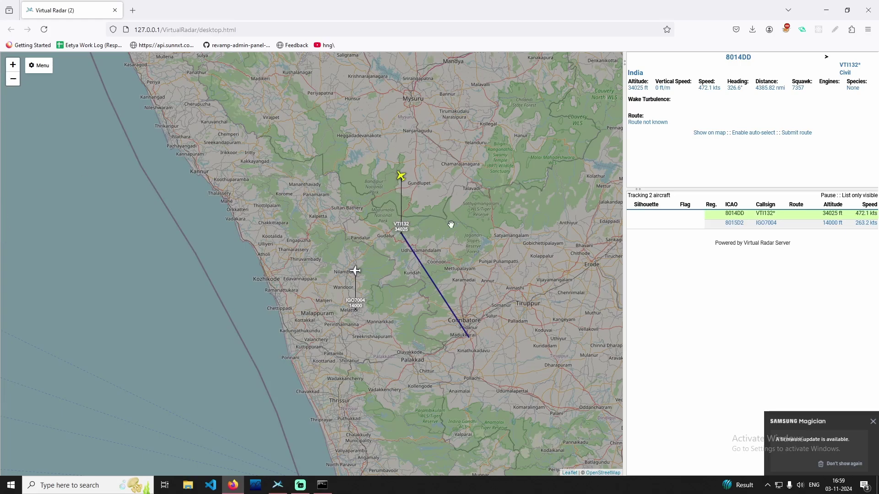
pyautogui.click(357, 272)
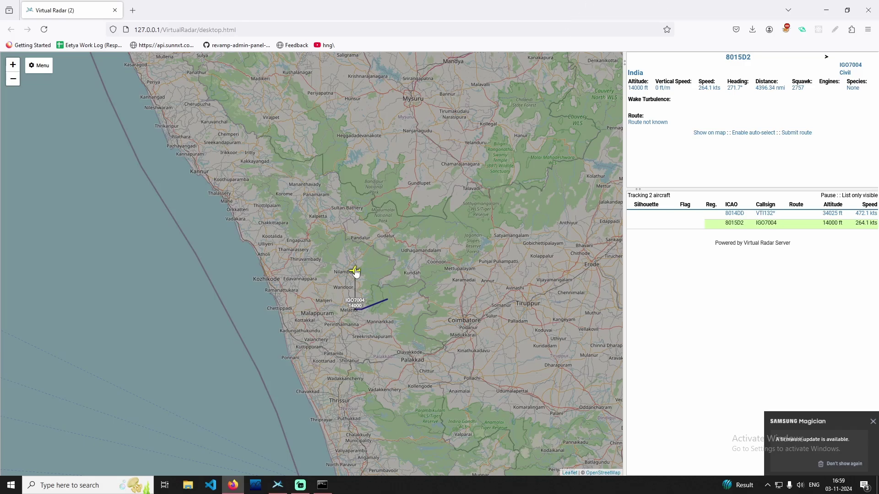
pyautogui.scroll(-1, 385, 273)
pyautogui.scroll(1, 357, 280)
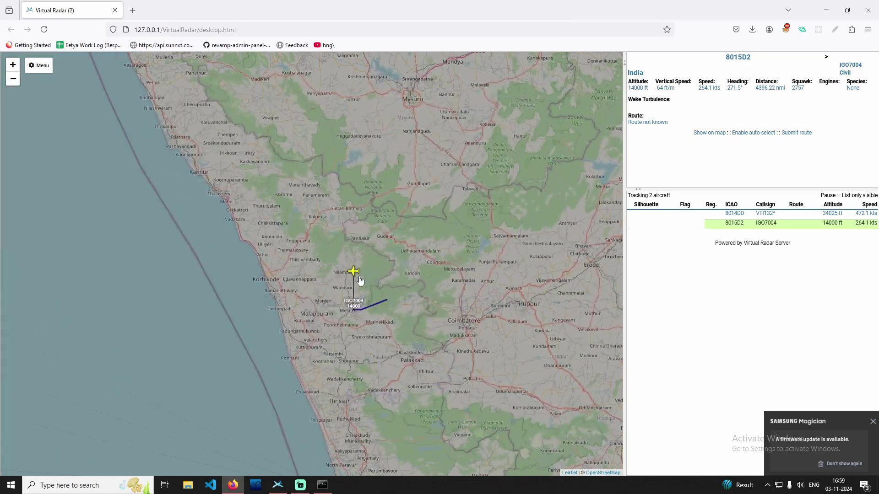